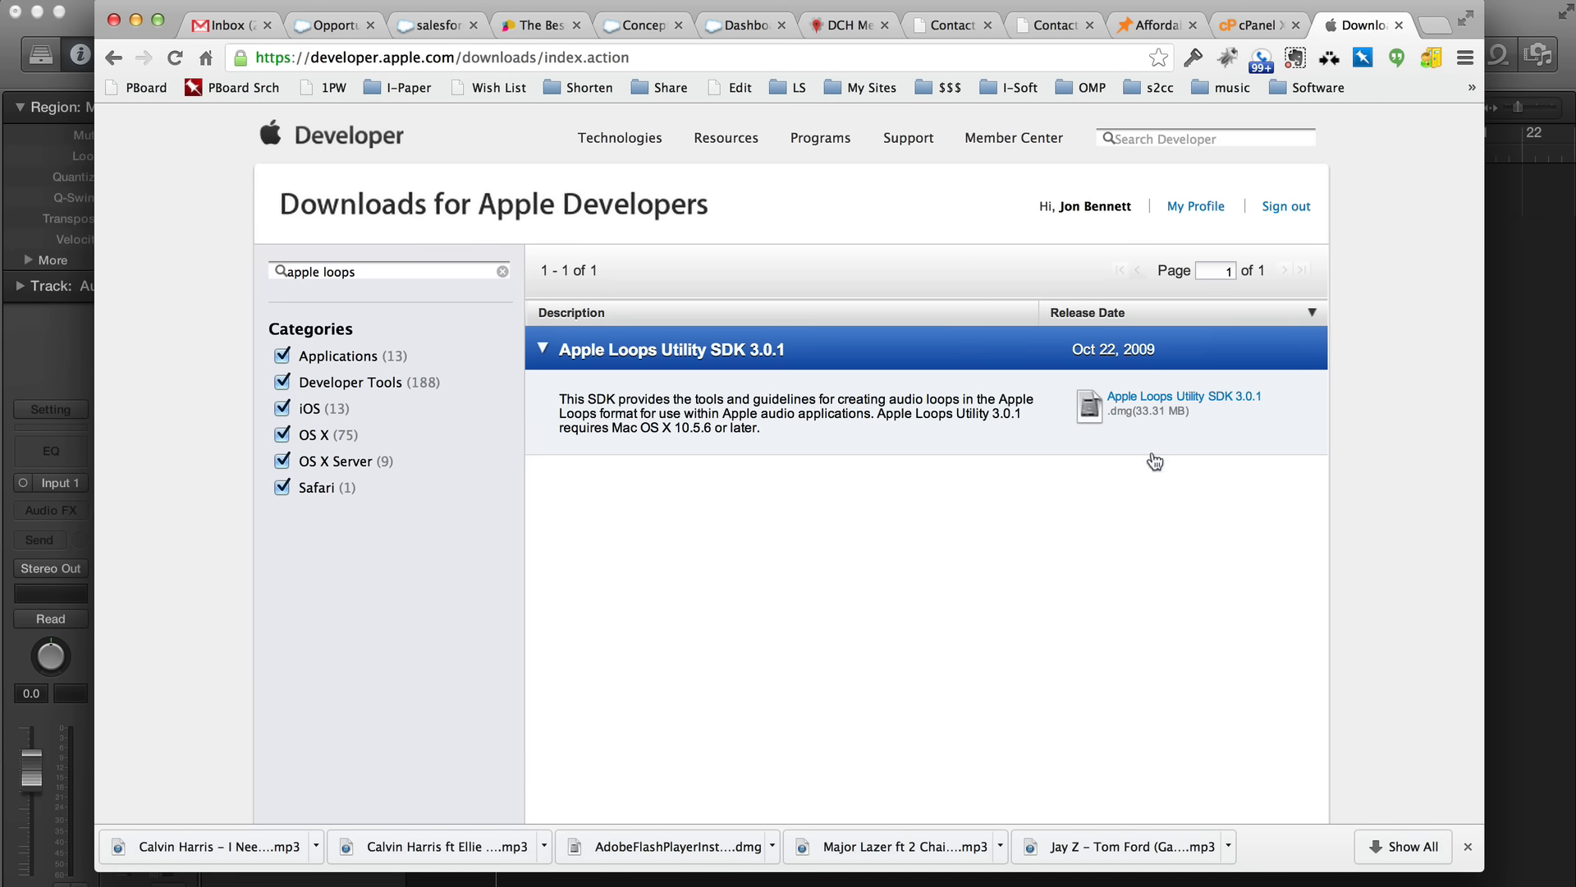
# Download the Apple Loops Utility SDK 3.0.1 disk image from the Apple developer downloads.
pyautogui.click(1167, 399)
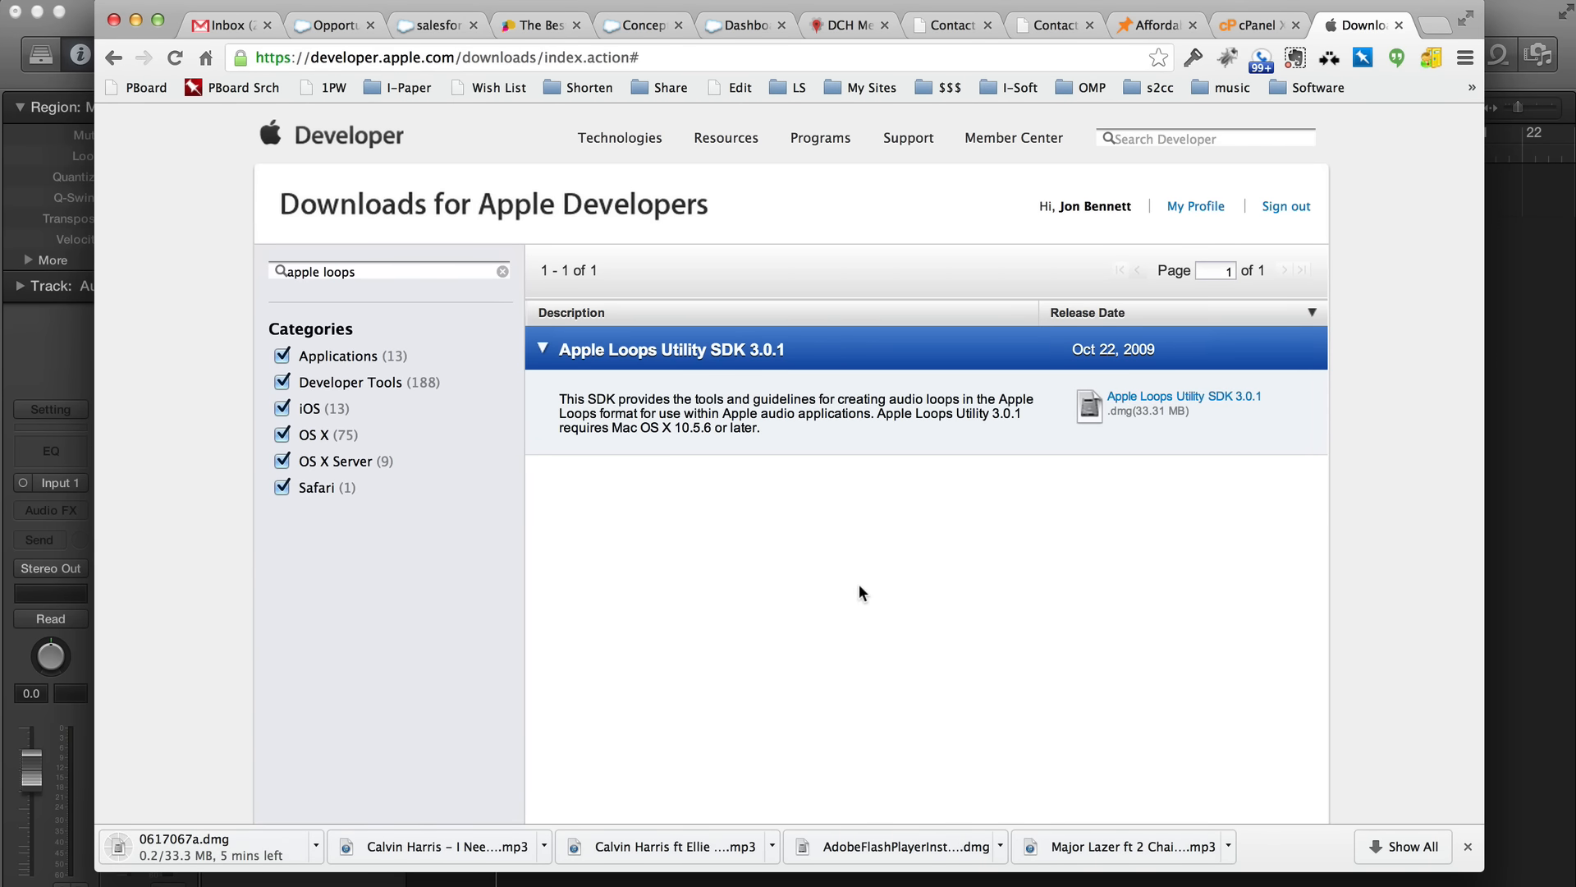
# Switch to Logic Pro X, show the file browser and open the Kicks folder in New Music Library.
pyautogui.press('super+Tab')
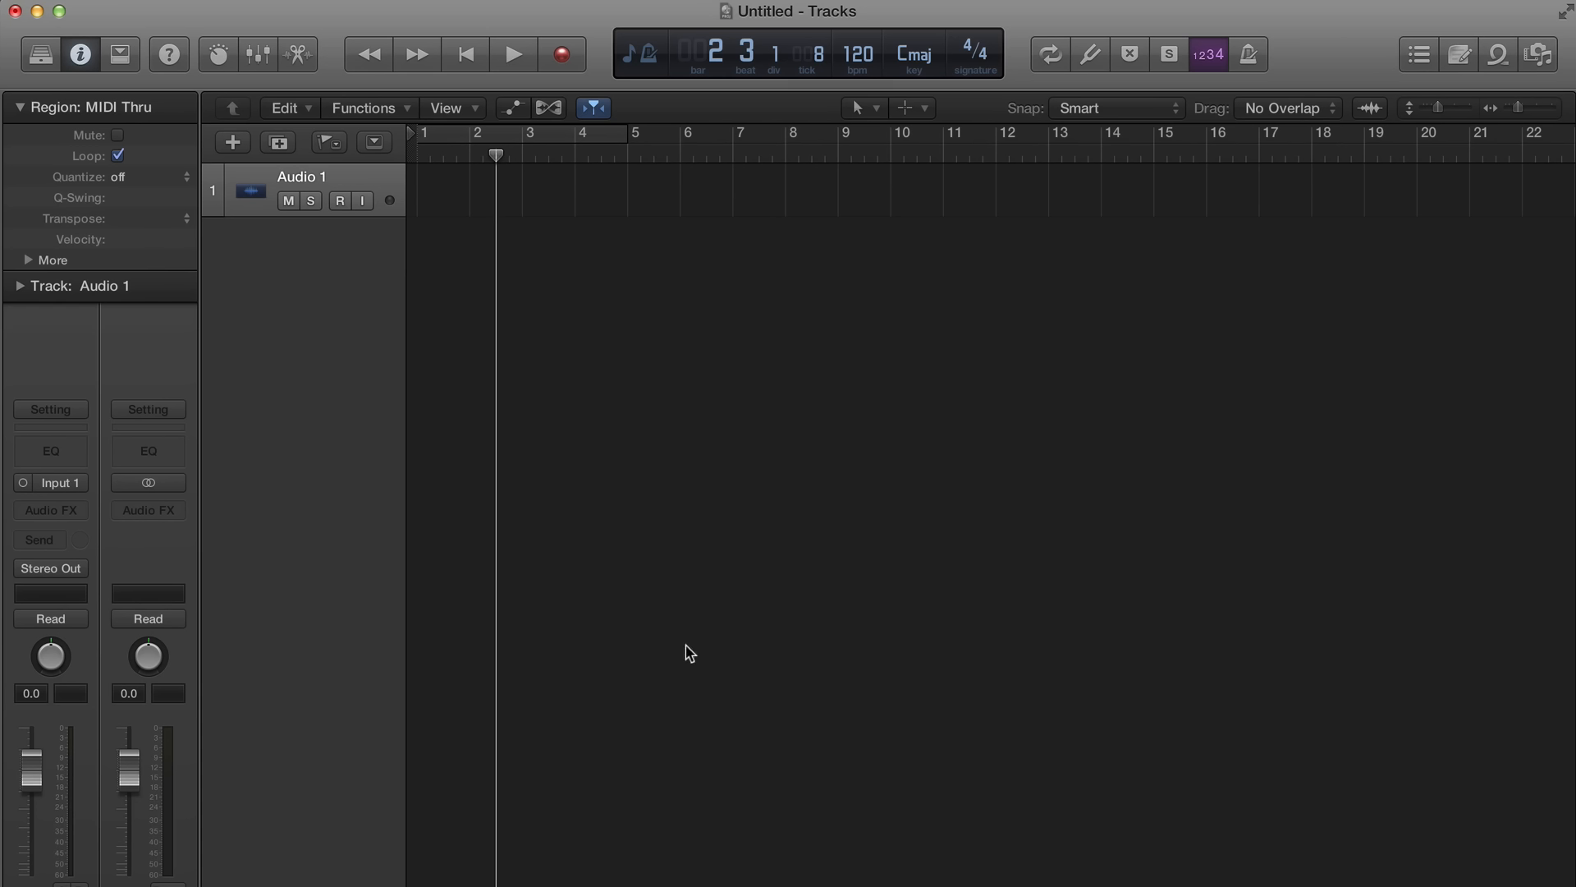
pyautogui.press('f')
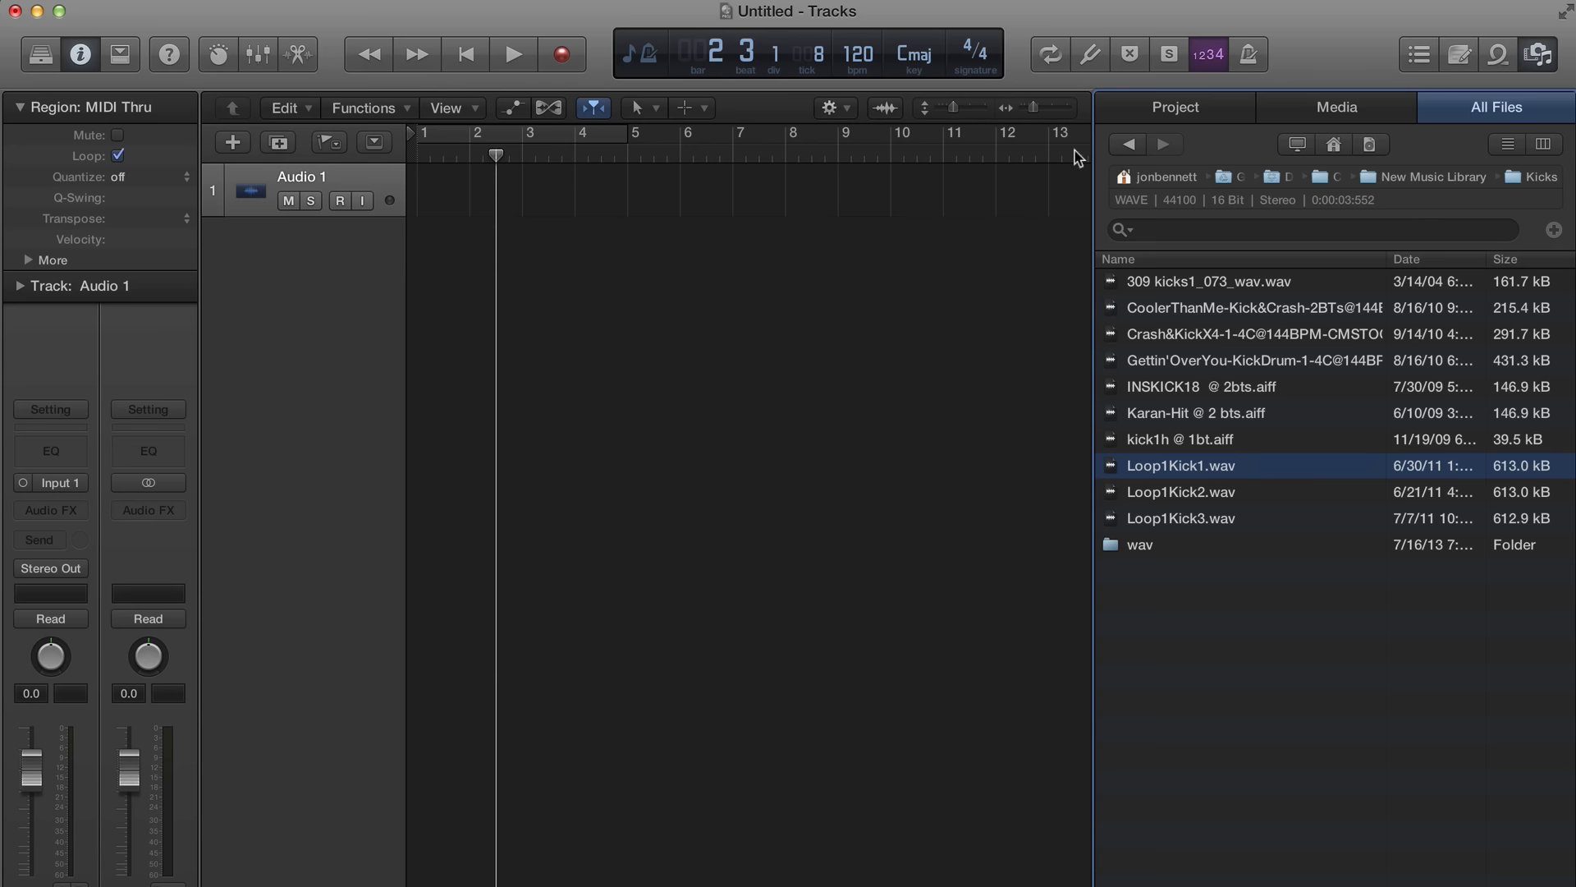
pyautogui.click(1433, 178)
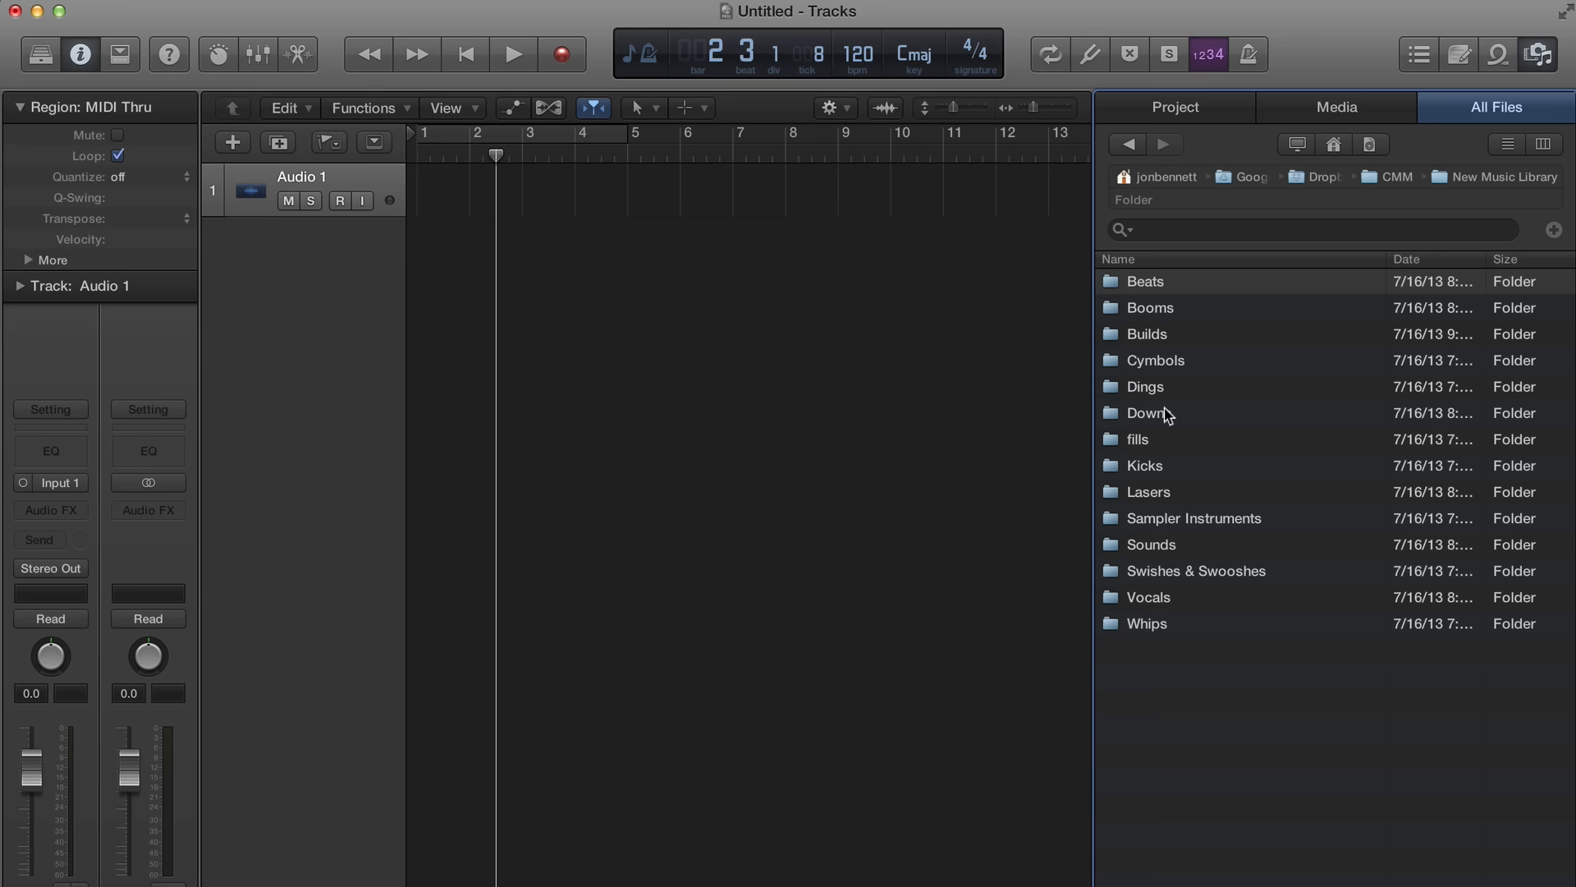
pyautogui.doubleClick(1158, 466)
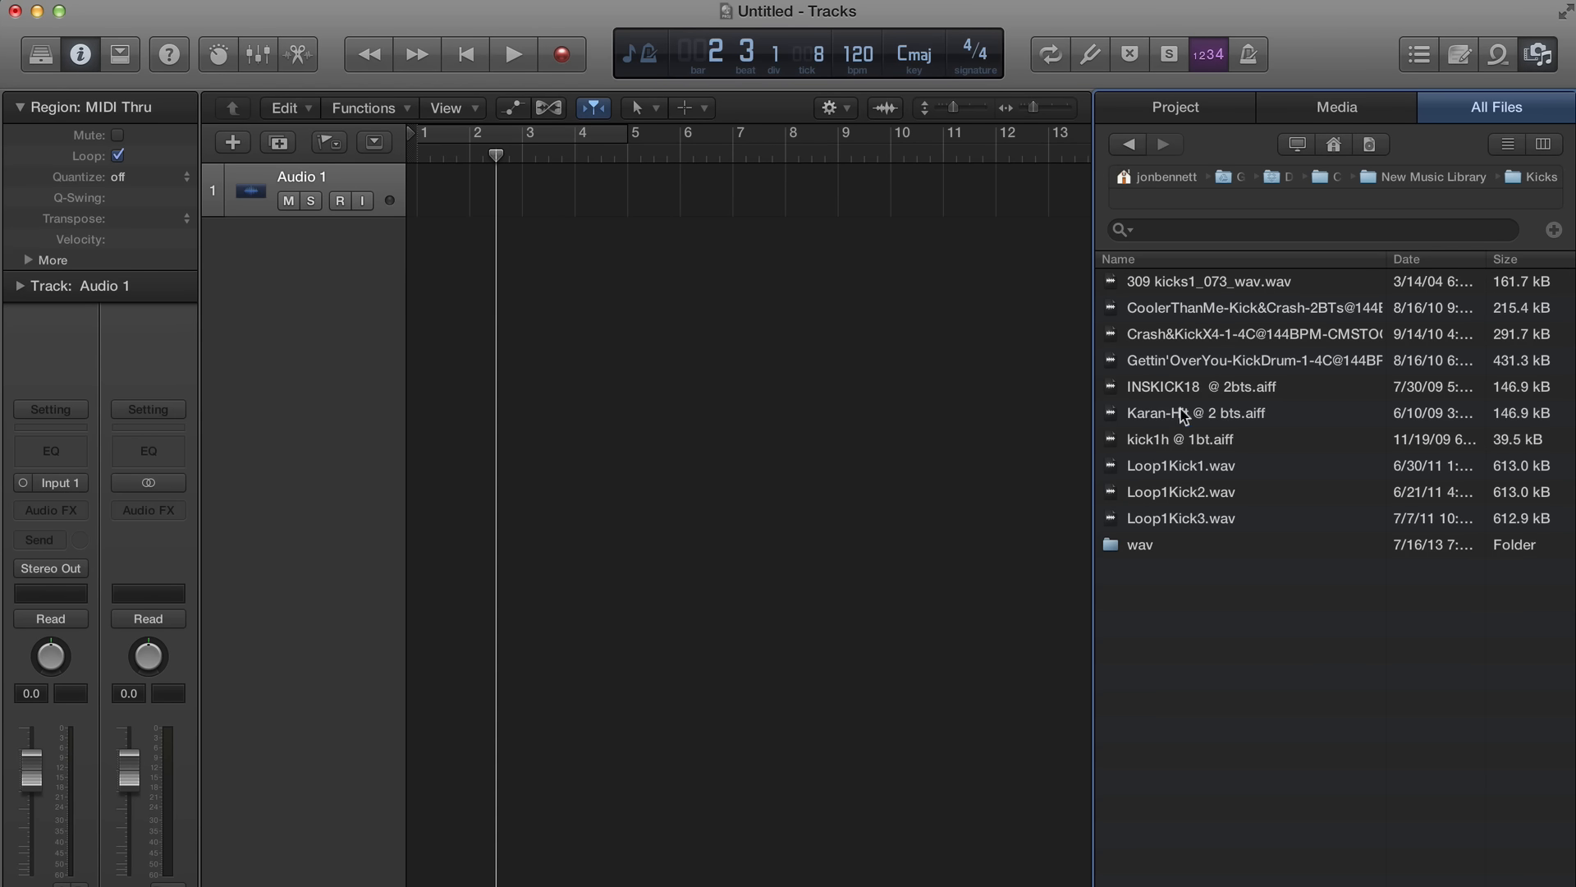
# Audition INSKICK18 @ 2bts.aiff and place it at bar 6 of the Audio 1 track, importing its tempo information into the project.
pyautogui.click(1254, 393)
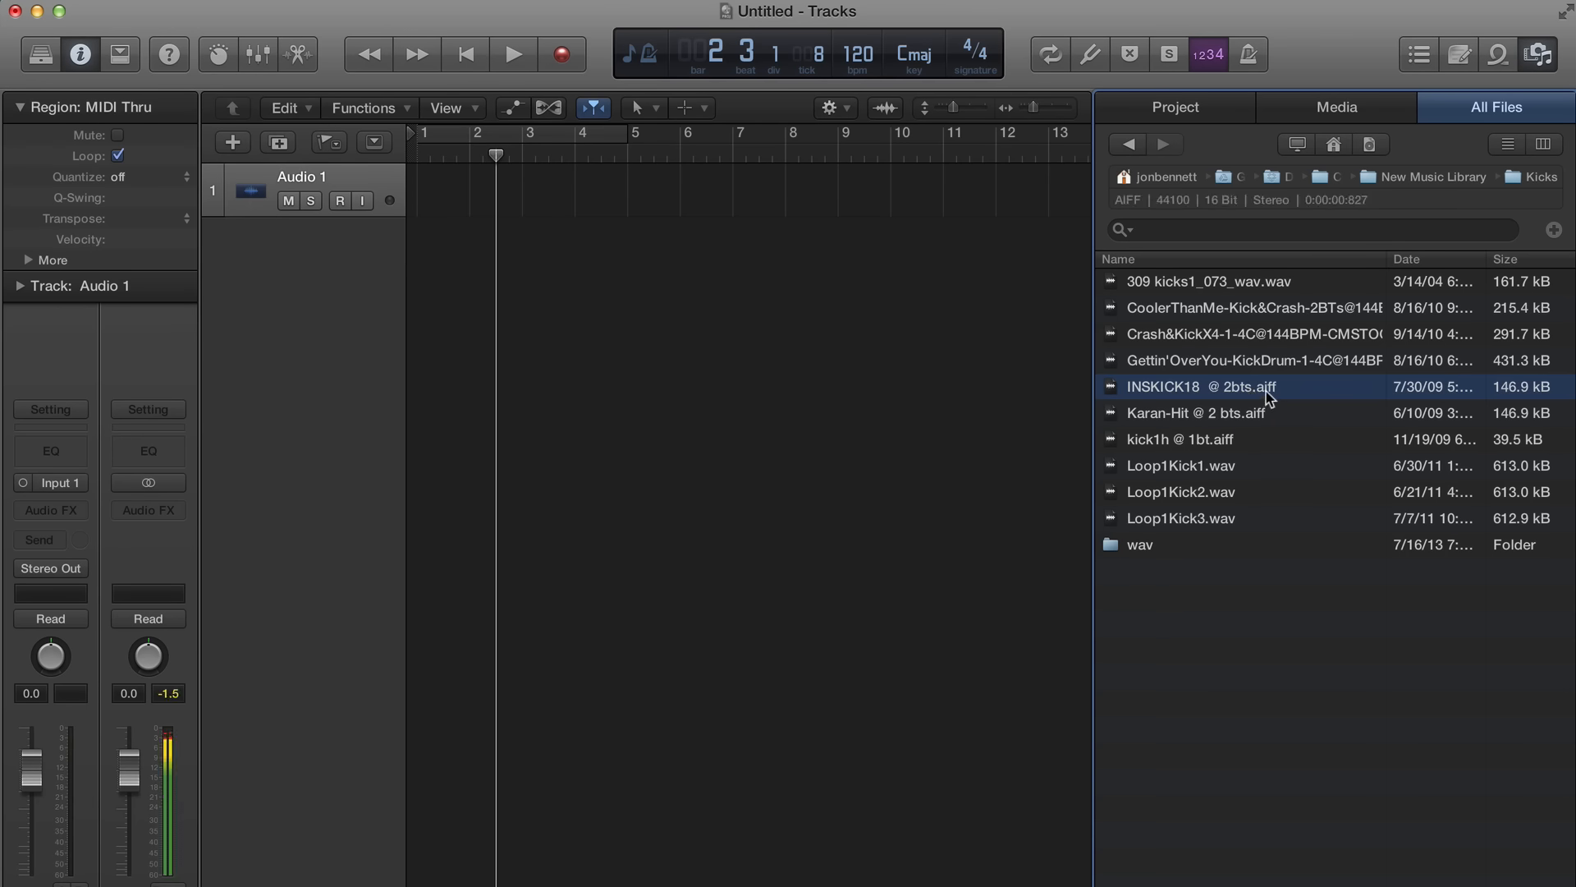
pyautogui.moveTo(1248, 392); pyautogui.dragTo(691, 200)
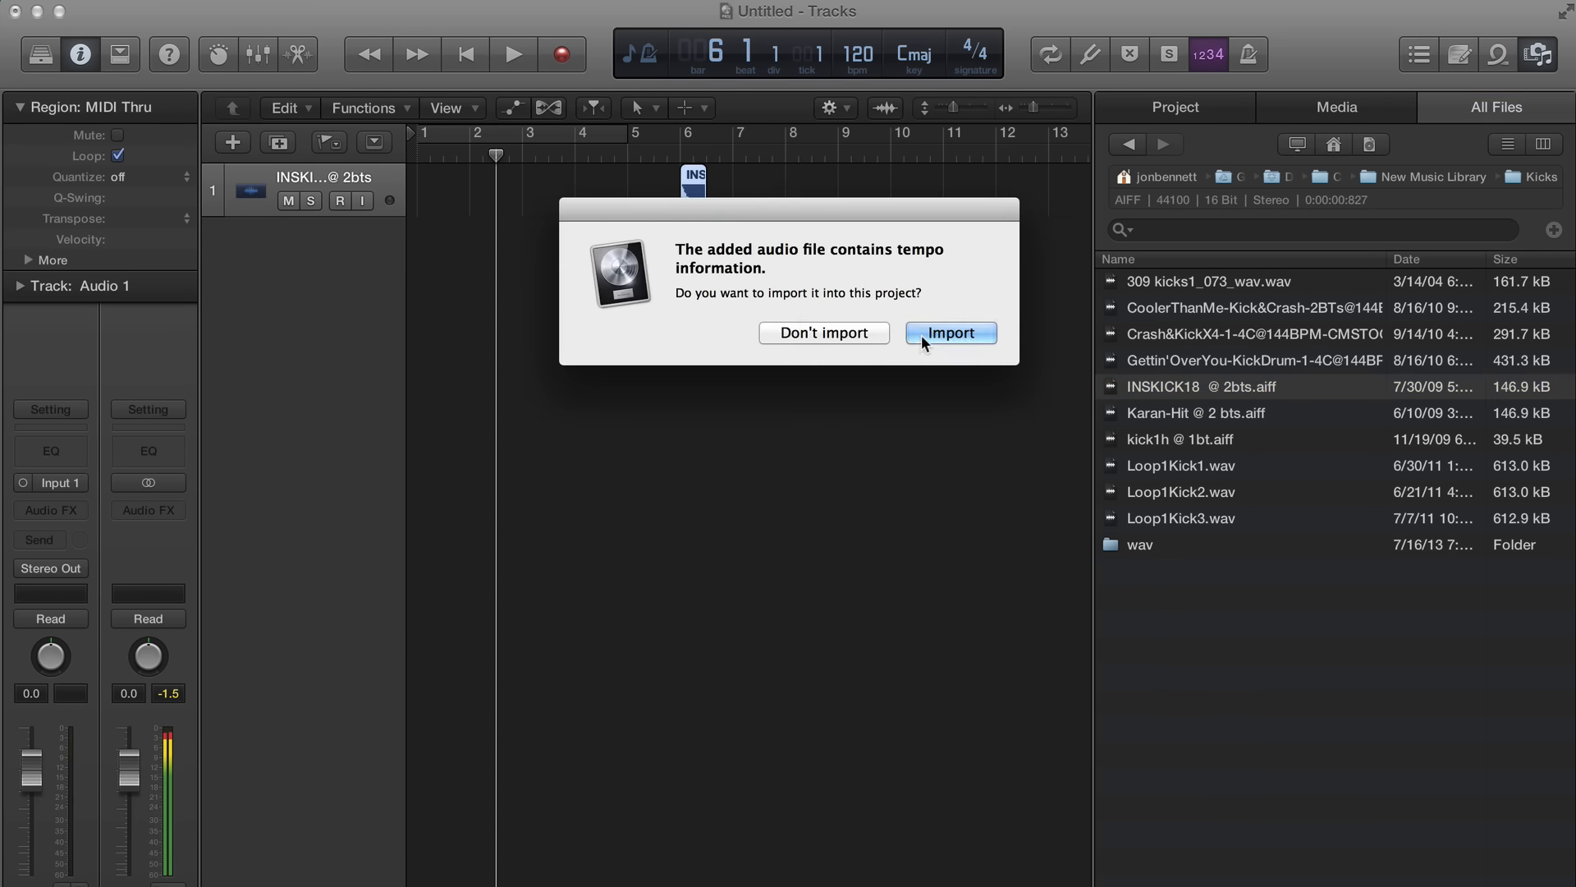
pyautogui.click(951, 333)
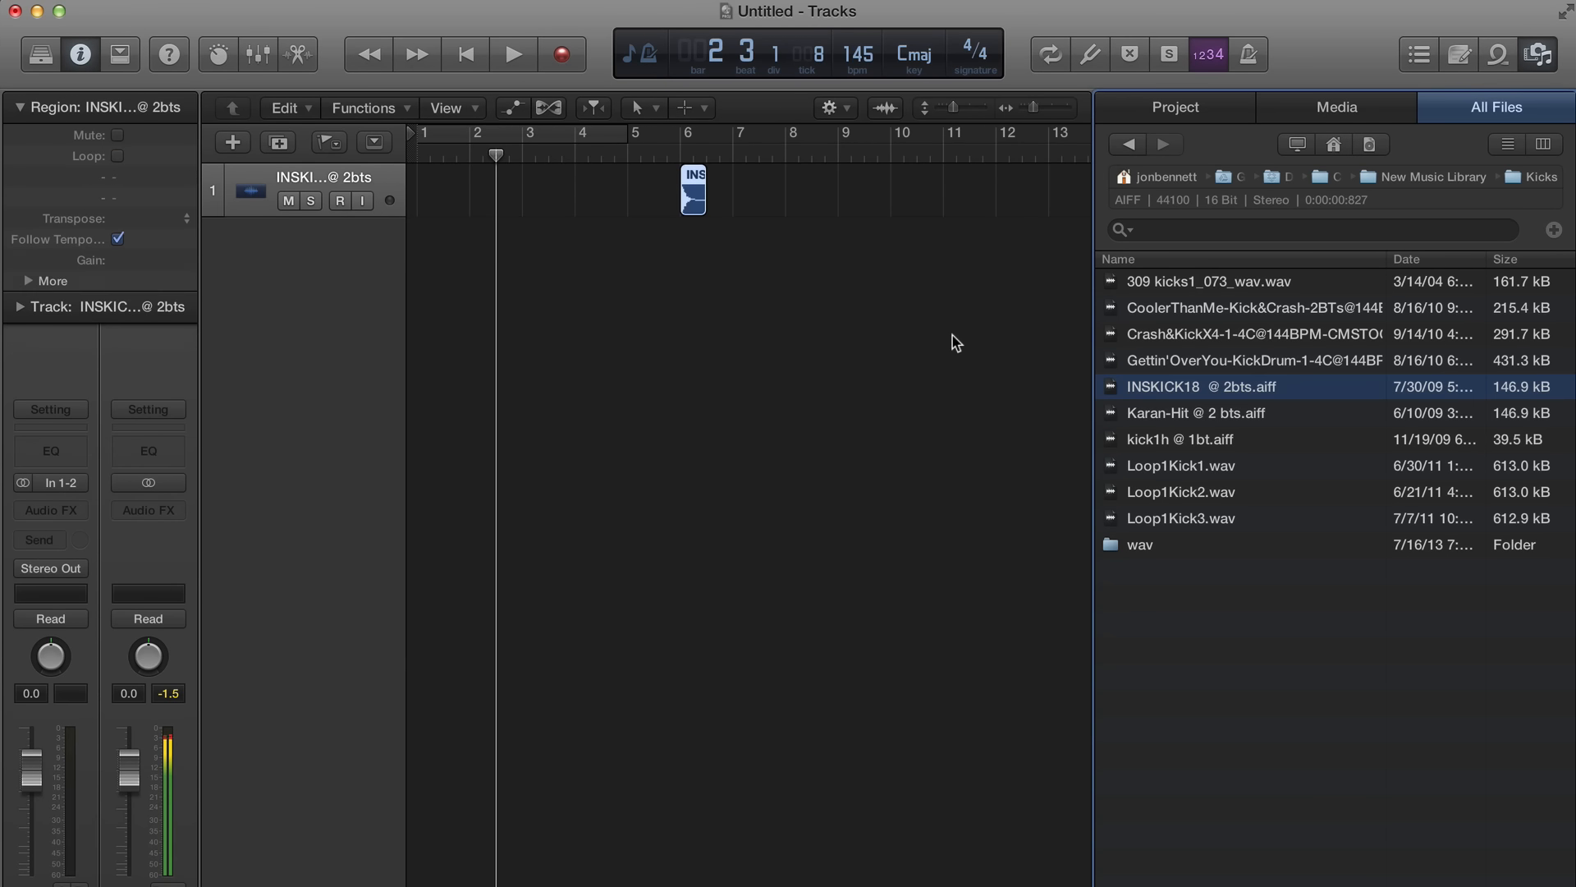
# Play the INSKICK18 region from just before bar 6 to hear it, stop playback and deselect the region.
pyautogui.press('super+Right')
pyautogui.press('super+Right')
pyautogui.press('super+Right')
pyautogui.press('super+Right')
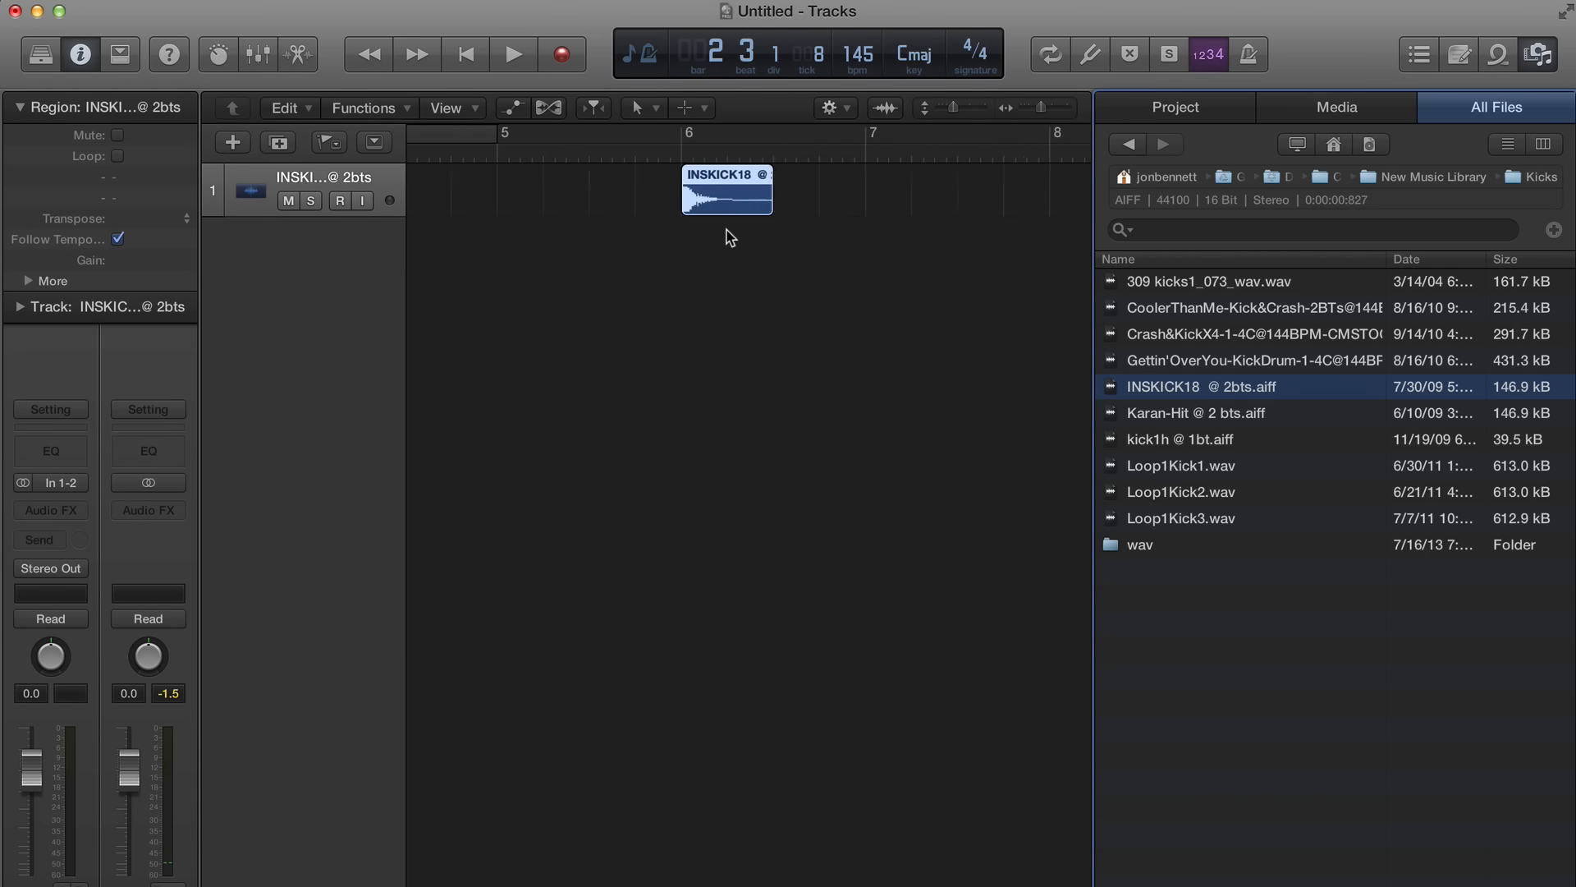
pyautogui.click(671, 158)
pyautogui.press('space')
pyautogui.press('space')
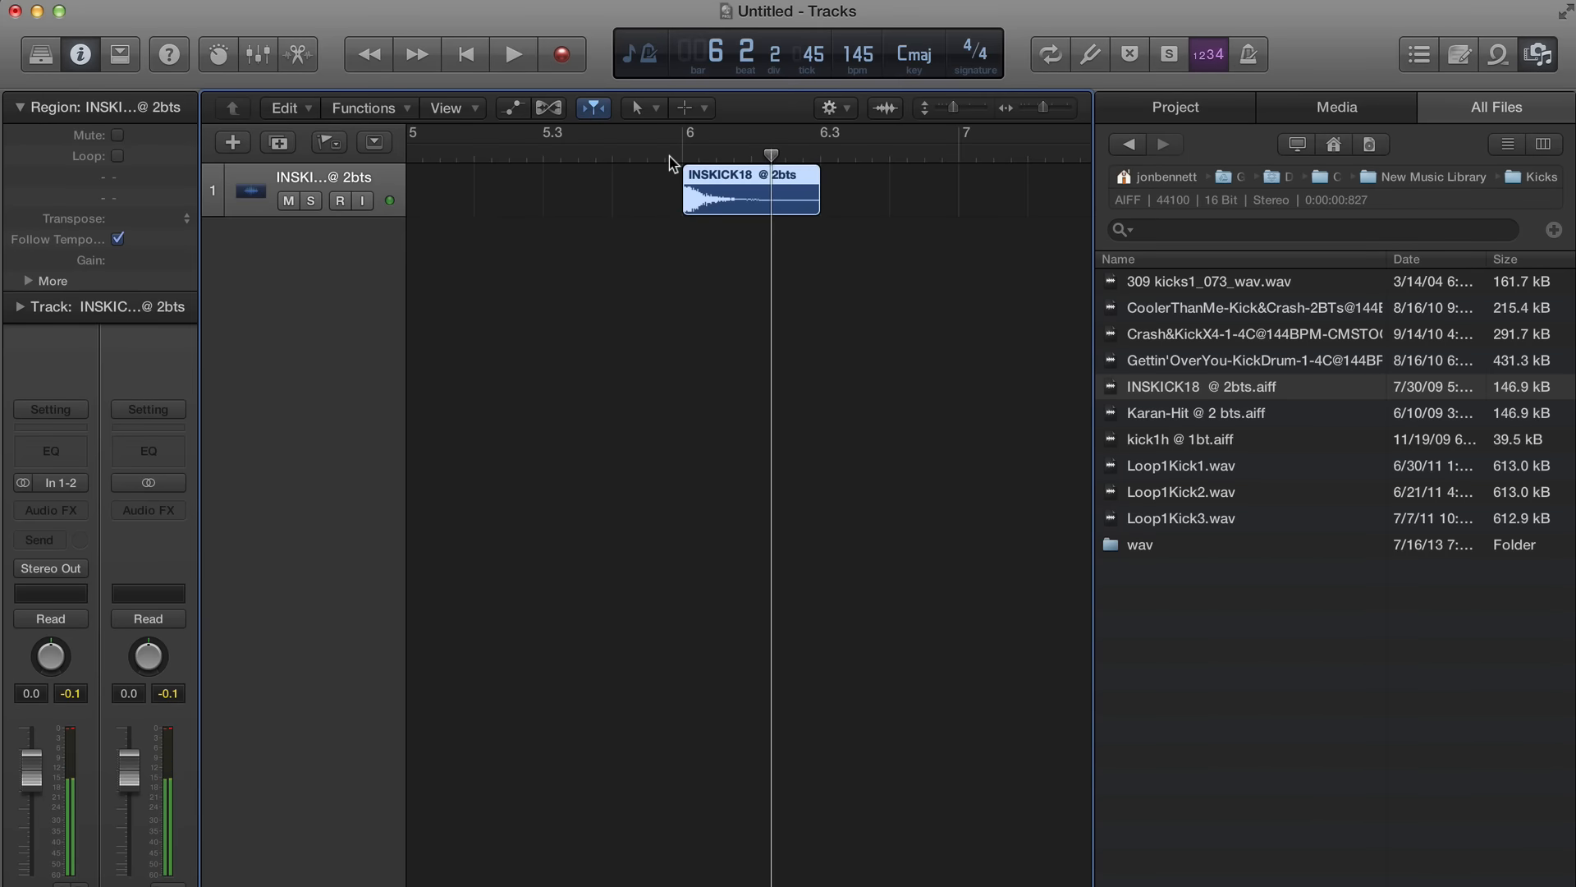
pyautogui.press('super+Left')
pyautogui.press('super+Left')
pyautogui.press('super+Left')
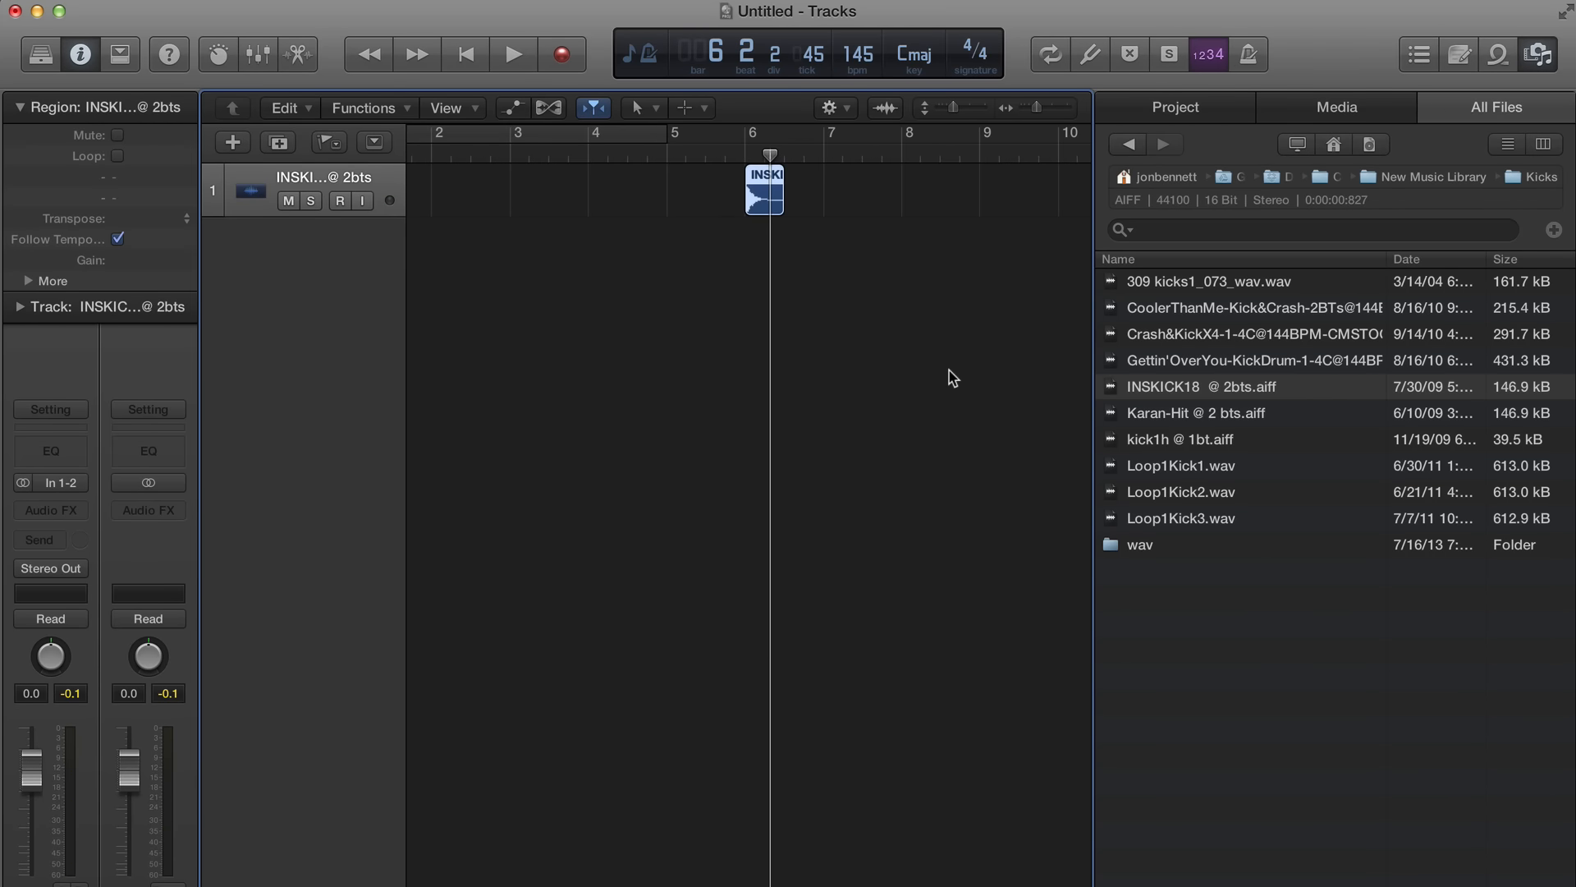
pyautogui.click(892, 378)
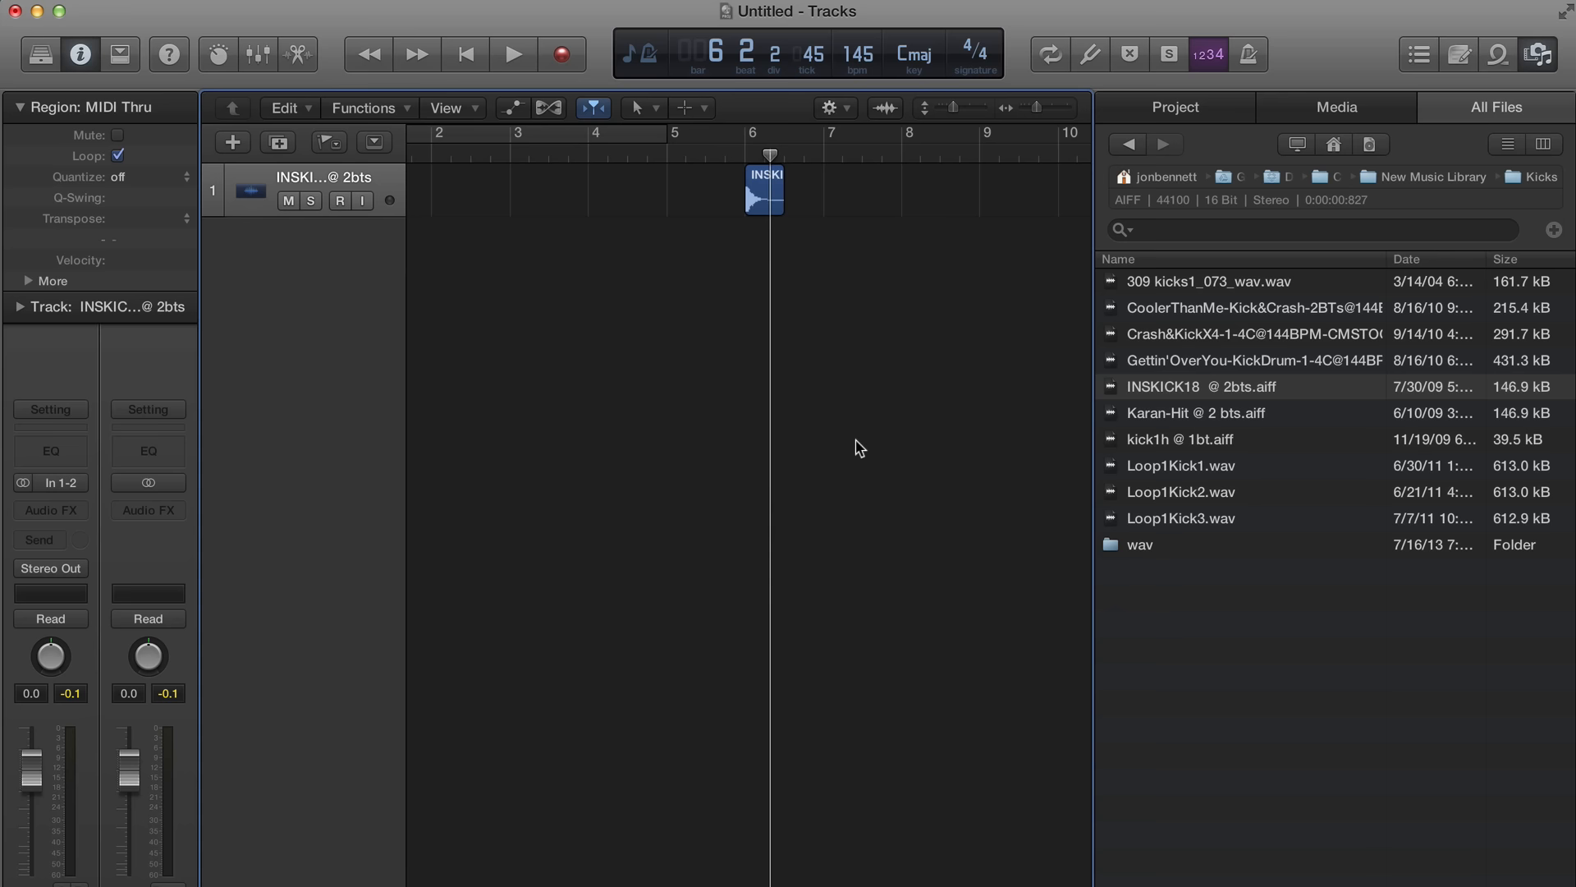
# Launch Apple Loops Utility, dismiss its file chooser without loading a file, look over the Tags view and close the window.
pyautogui.hotkey('alt', 'space')
pyautogui.write('app')
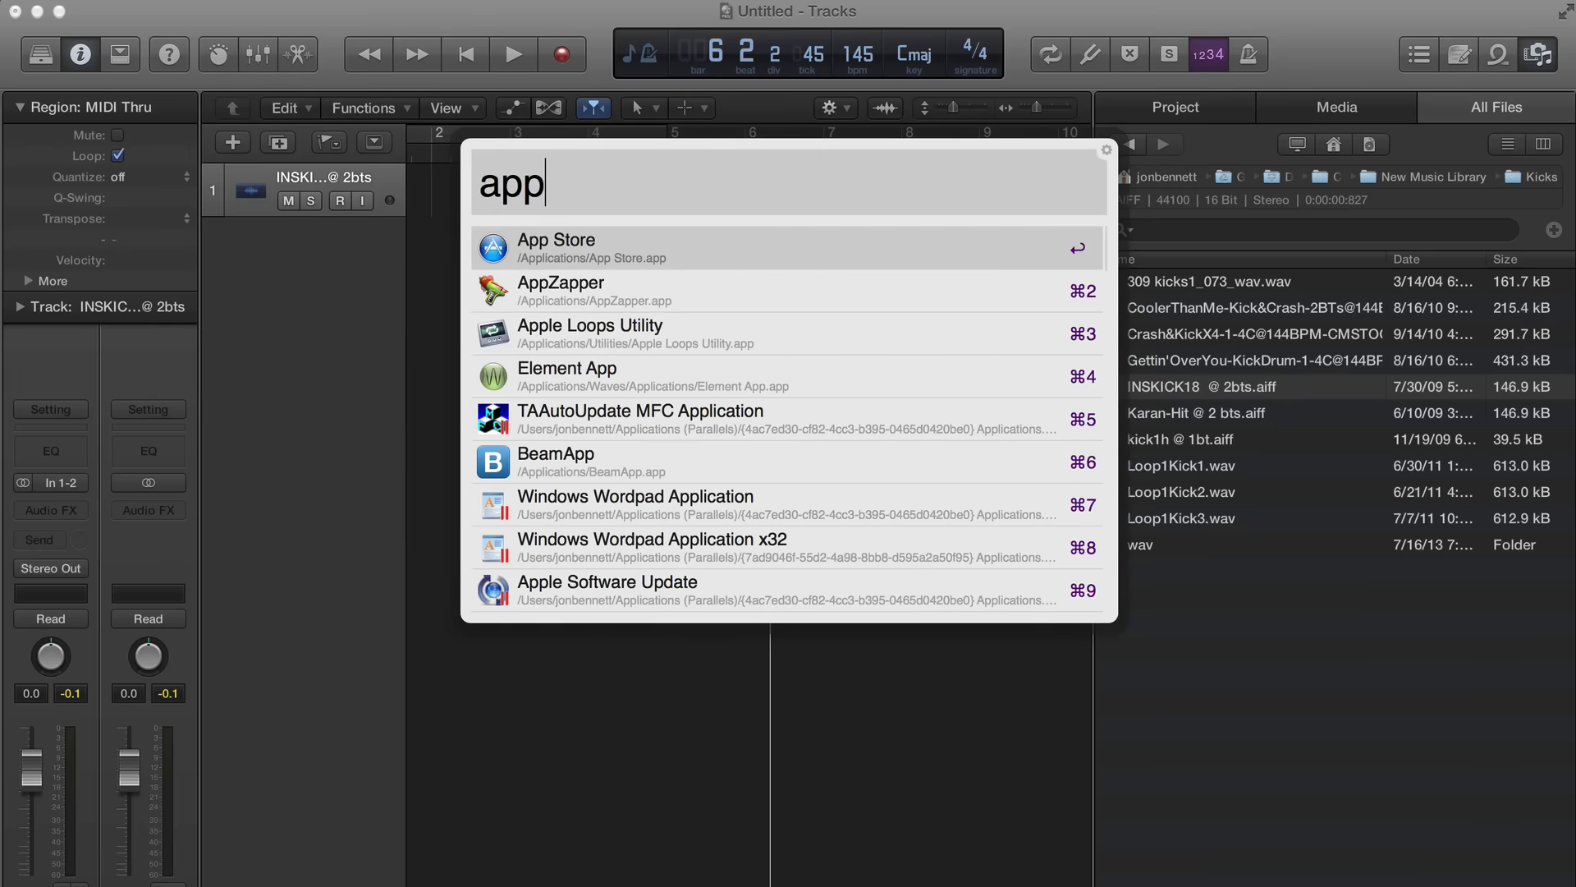
pyautogui.press('Down')
pyautogui.press('Down')
pyautogui.press('Return')
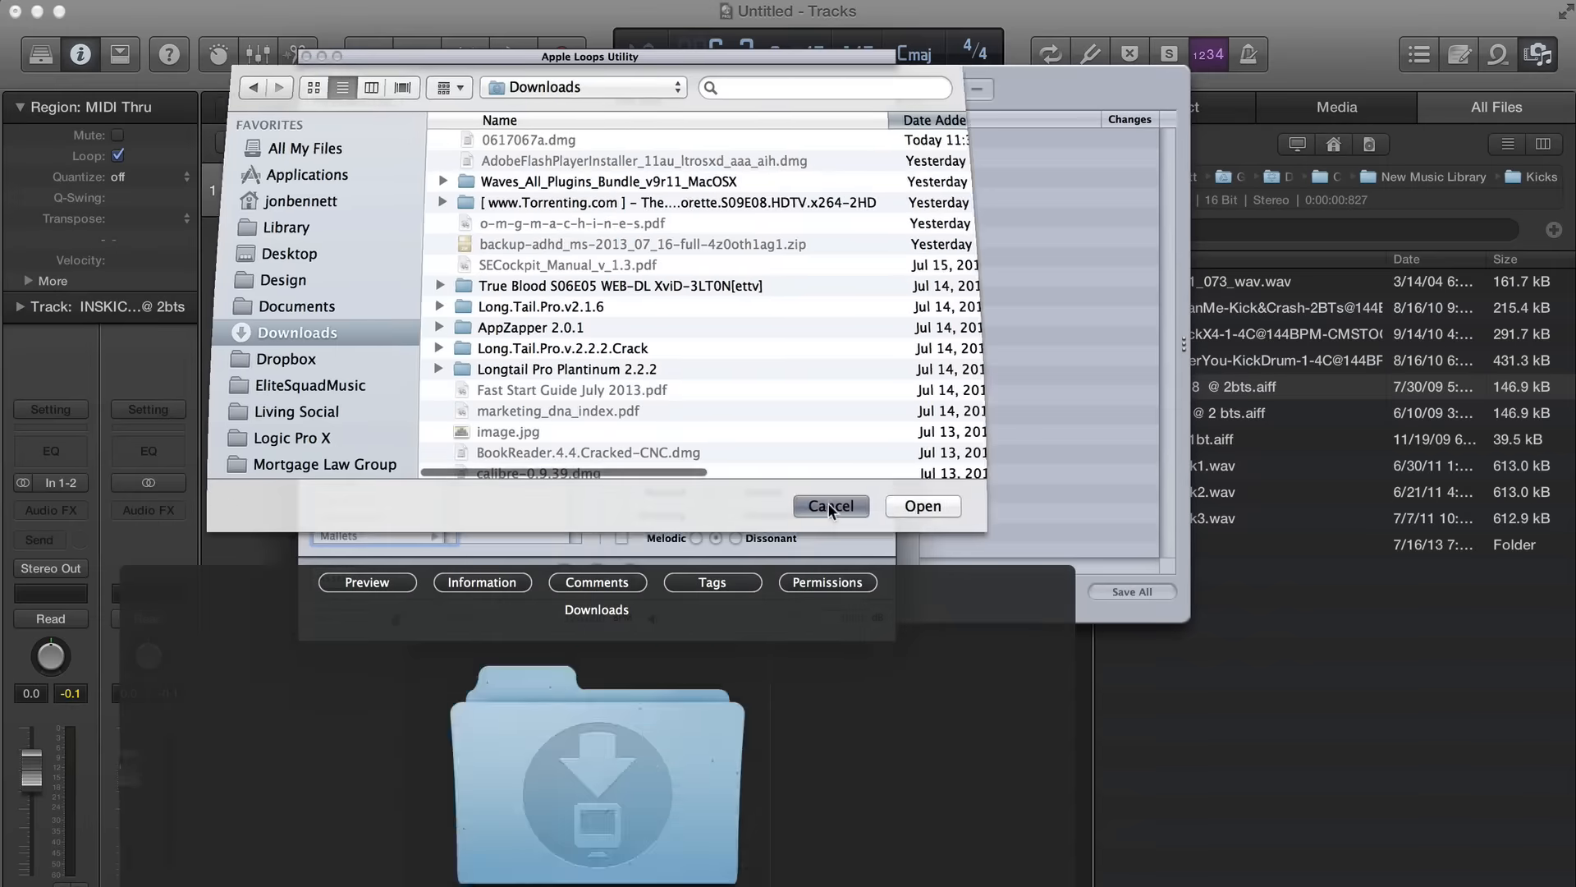
pyautogui.click(829, 507)
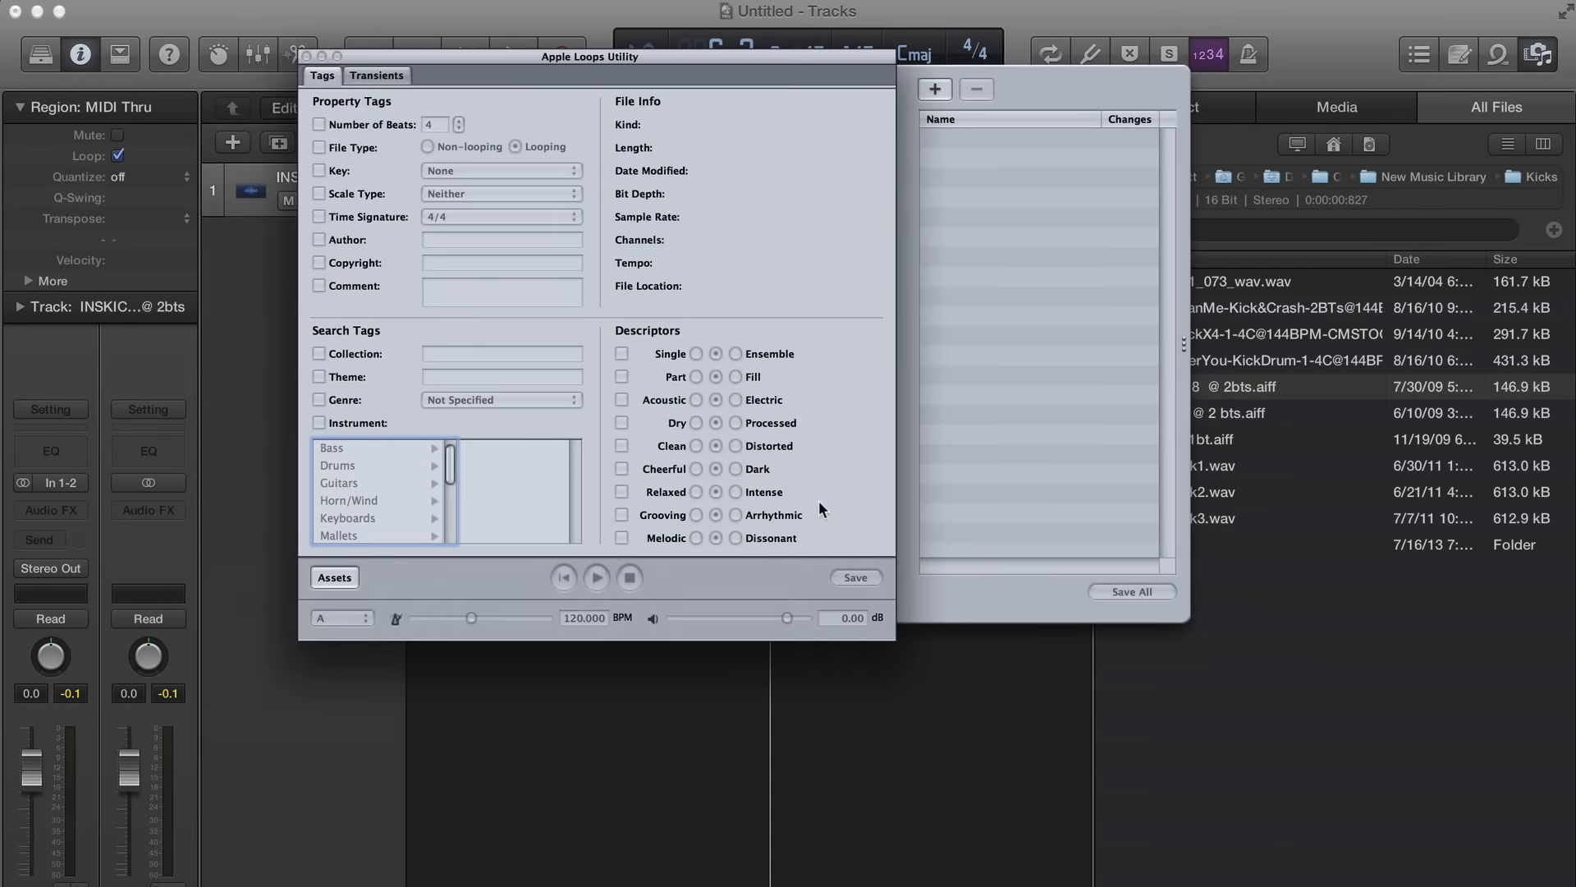
pyautogui.click(307, 56)
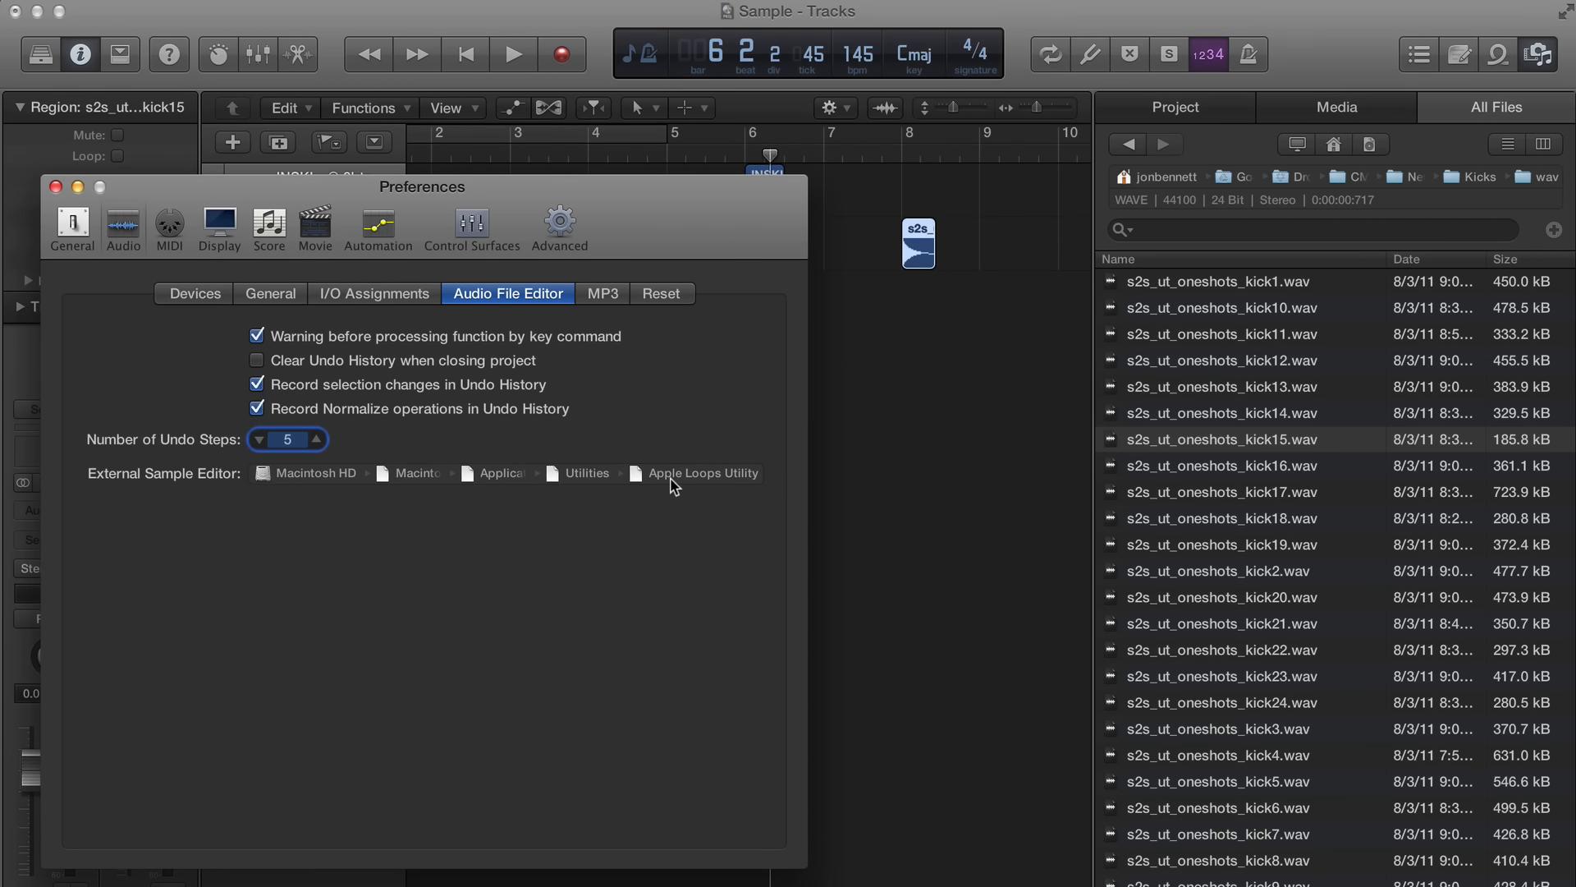
# Close the preferences, open the s2s_ut_oneshots_kick15 region in Apple Loops Utility and set its file type to Looping.
pyautogui.click(55, 187)
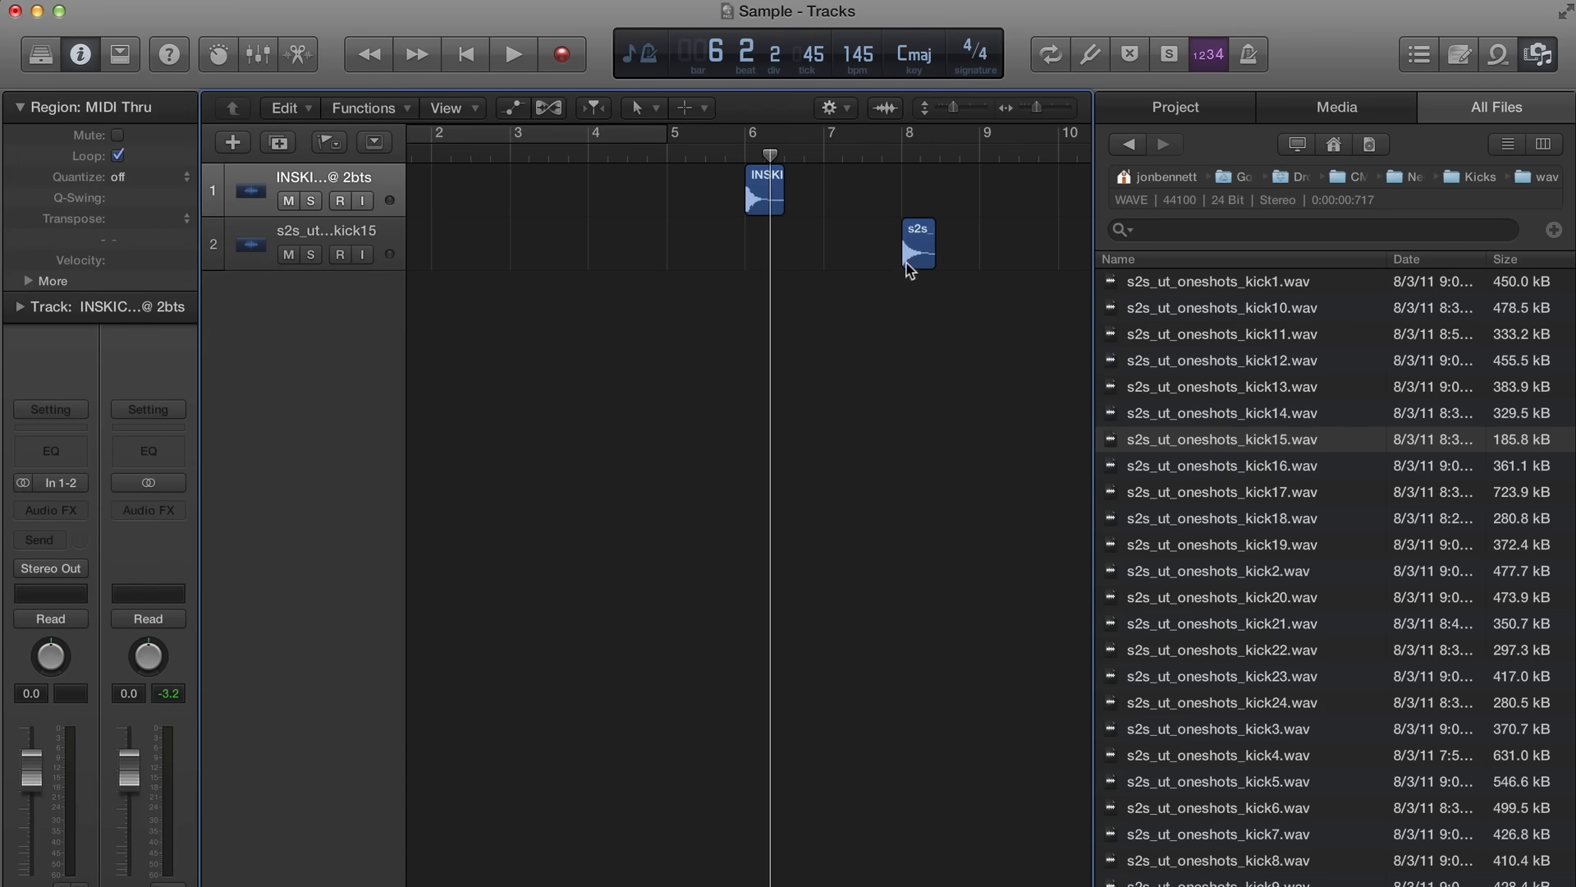
pyautogui.click(917, 235)
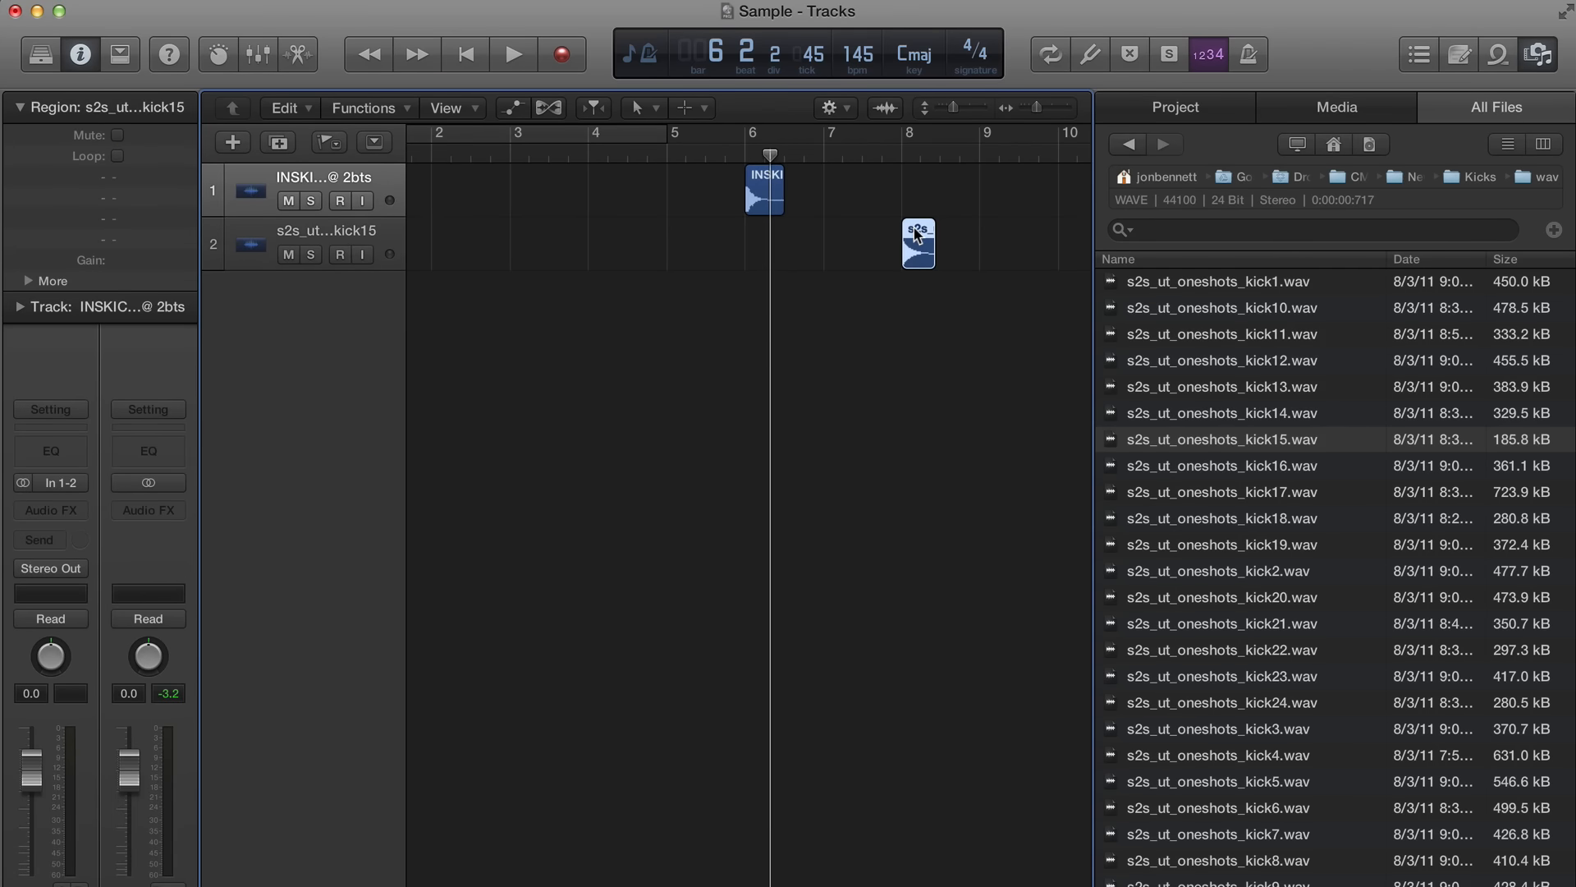
pyautogui.hotkey('shift', 'w')
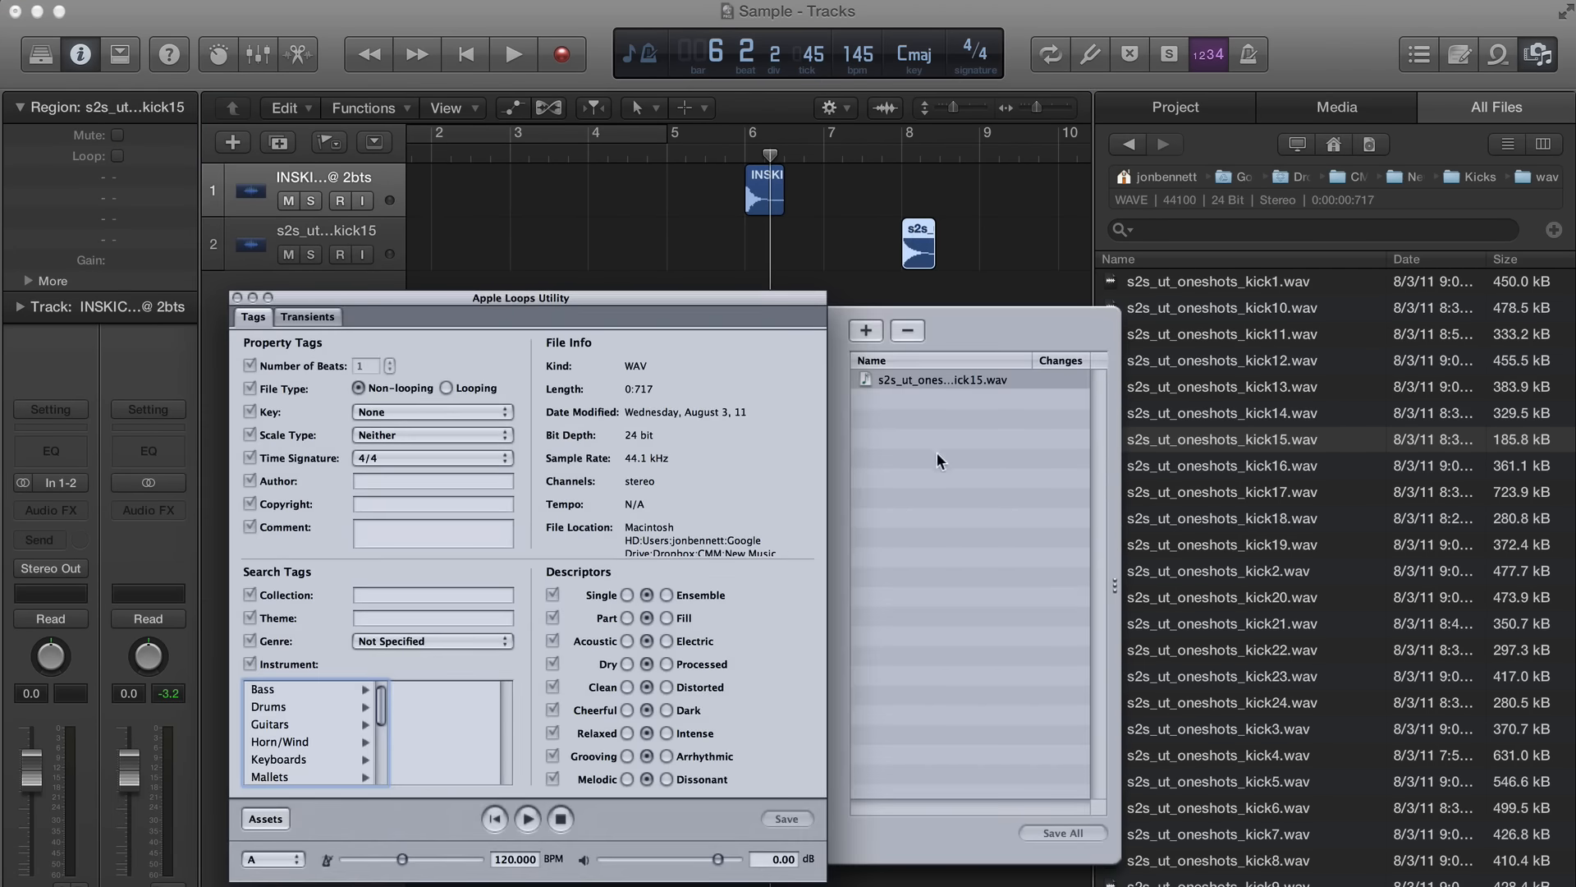
pyautogui.click(447, 389)
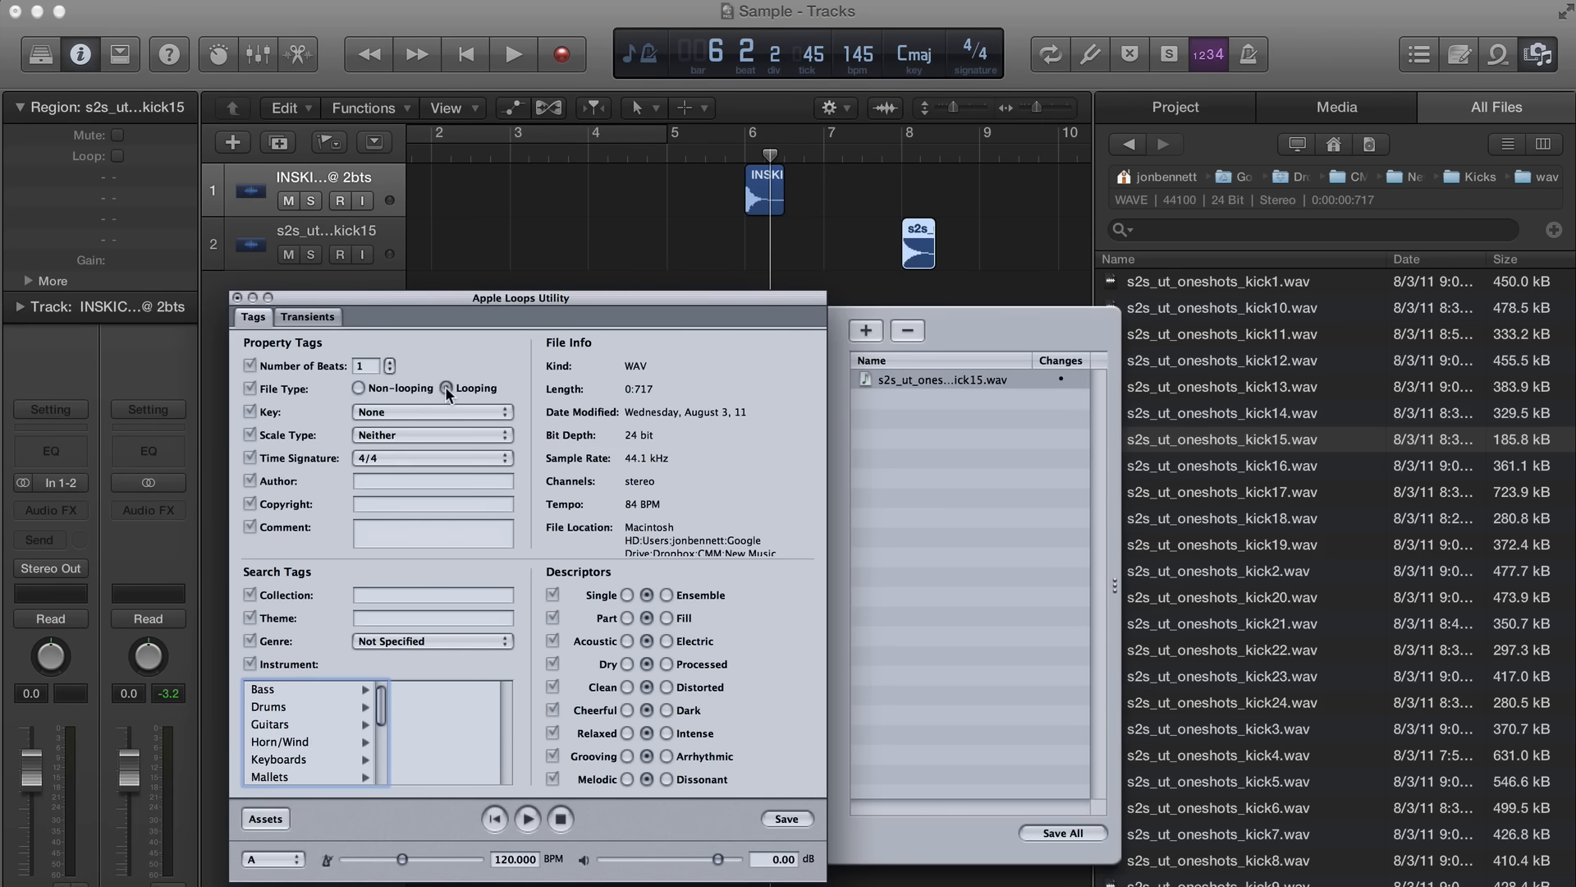